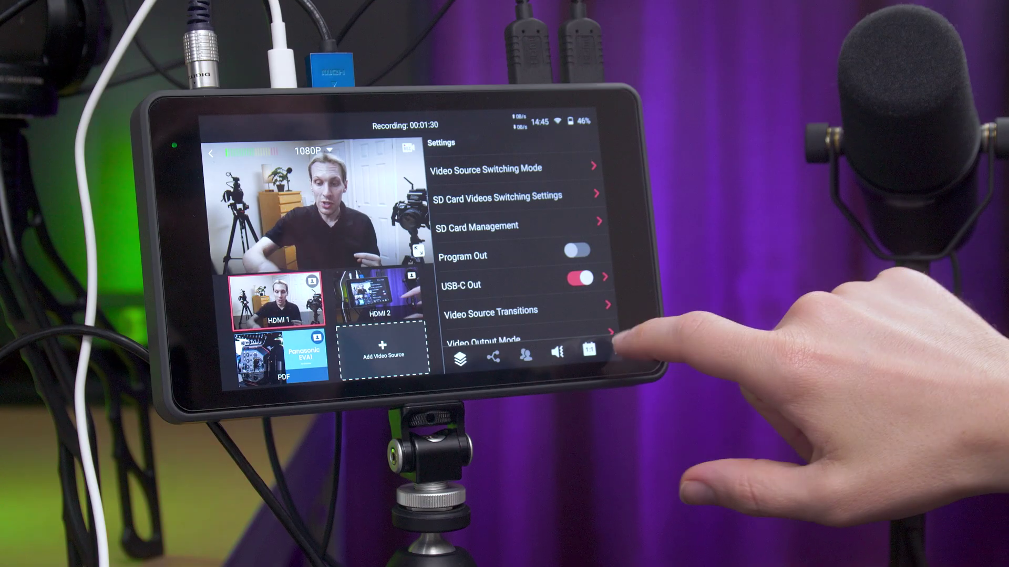
drag(857, 474, 659, 474)
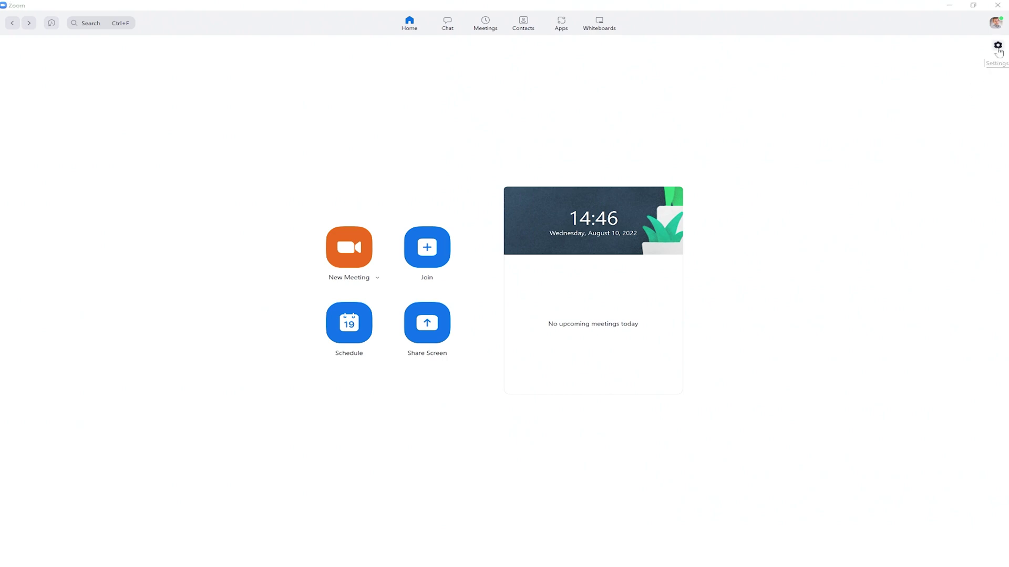
Step: In Zoom's video settings, switch the camera to Integrated Webcam and back to Yolobox
click(998, 46)
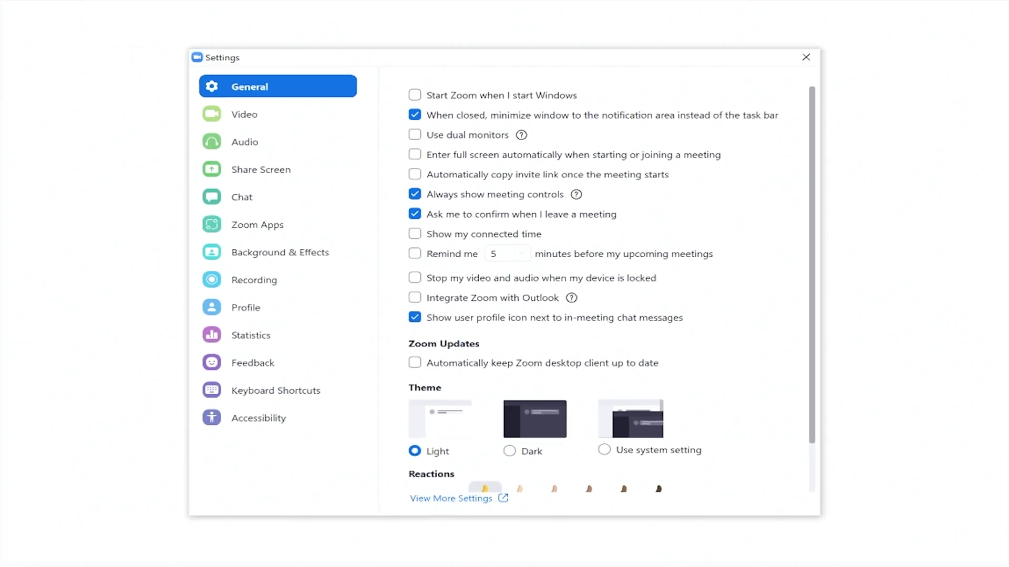
click(329, 122)
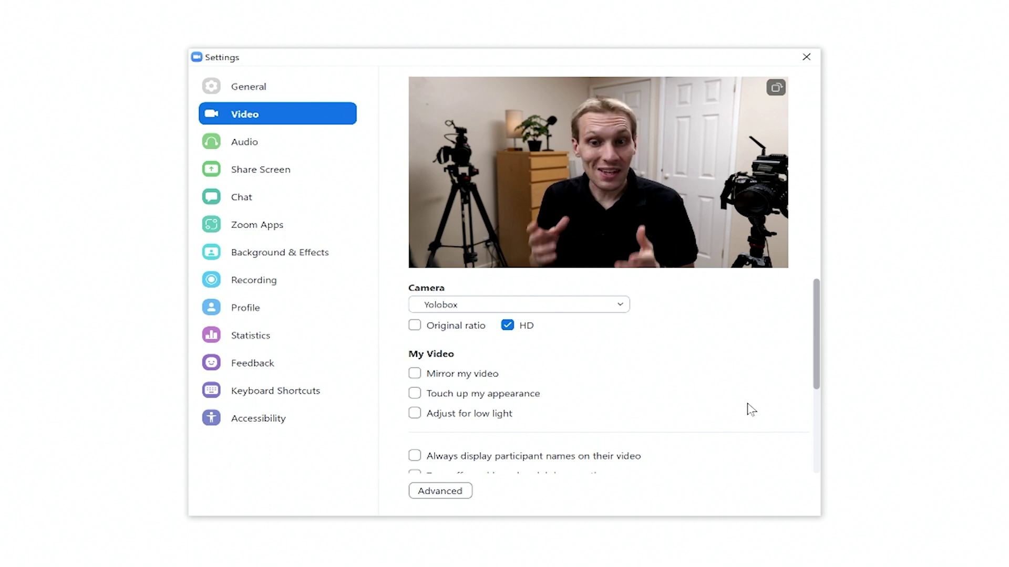
click(627, 311)
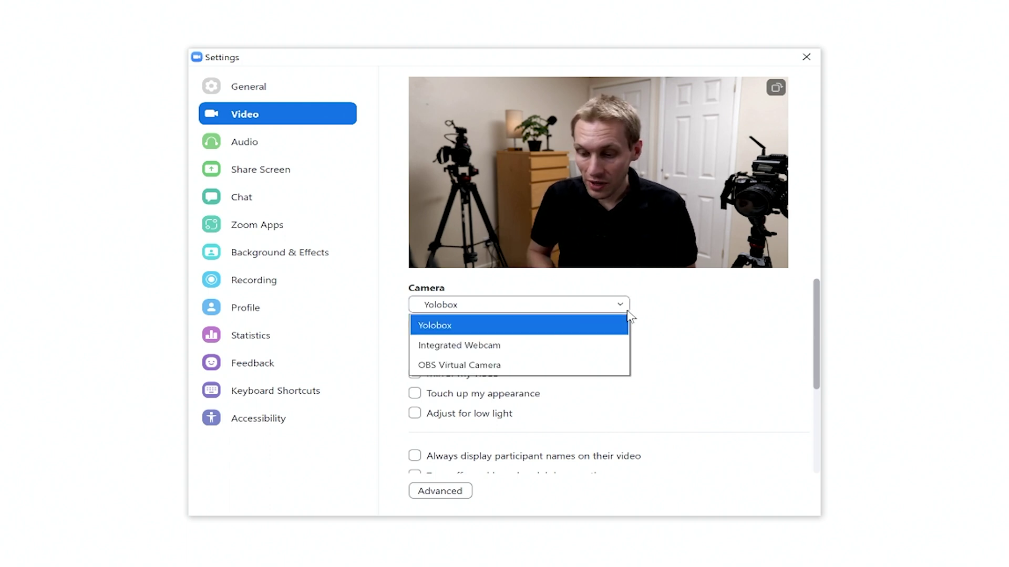
click(610, 349)
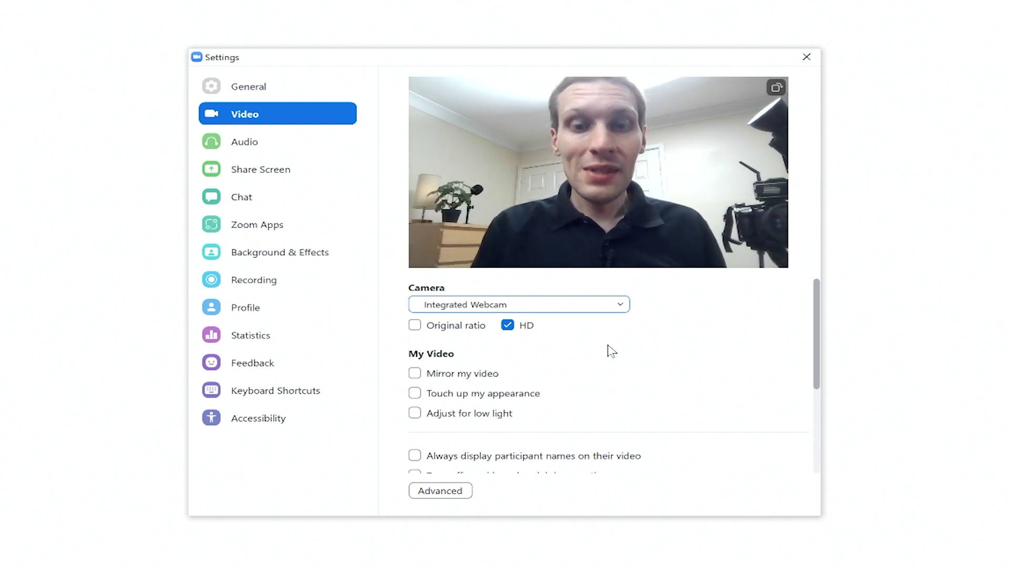
click(607, 311)
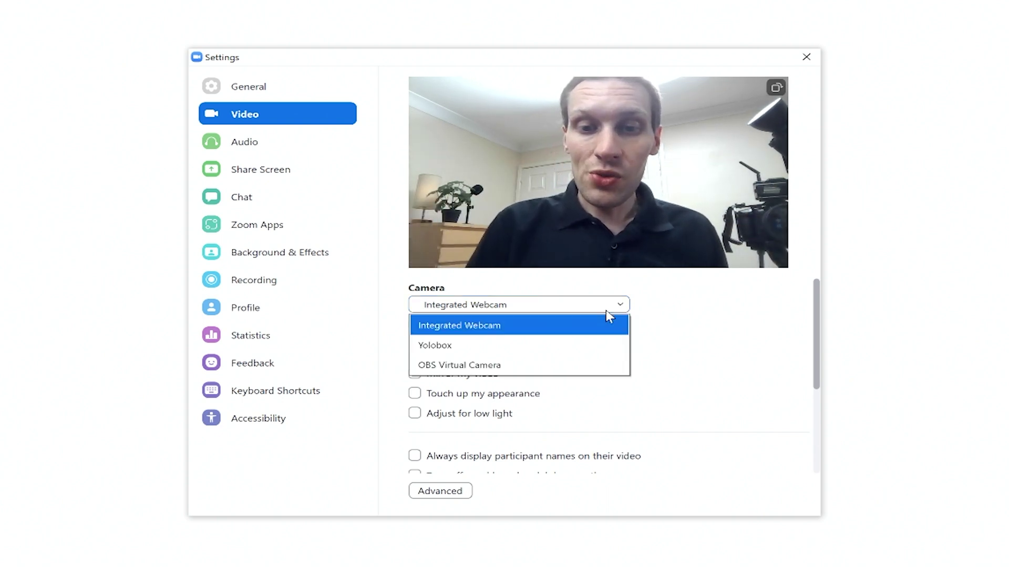
click(585, 341)
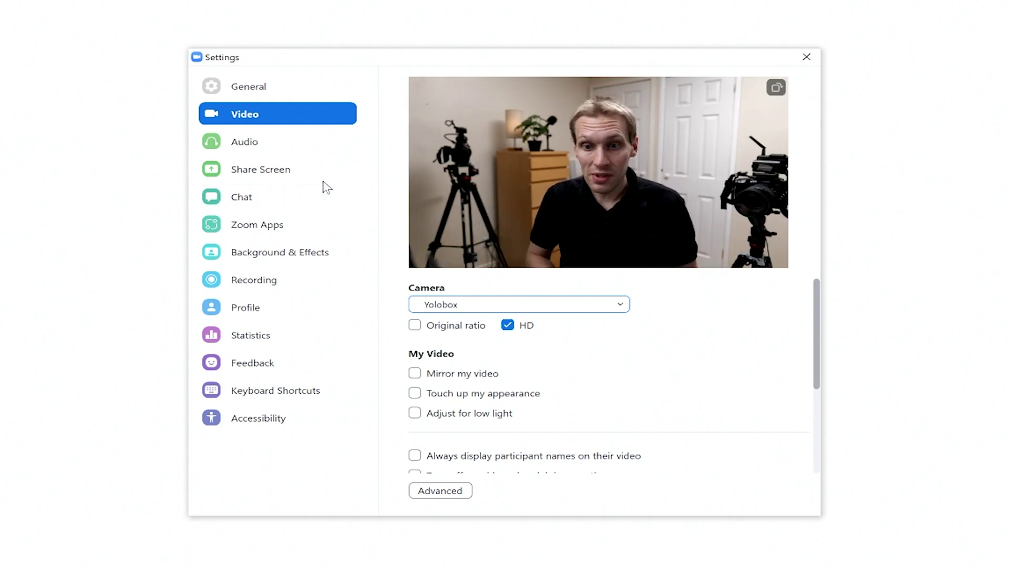
Step: Examine the available microphone and speaker devices in the audio settings
click(260, 148)
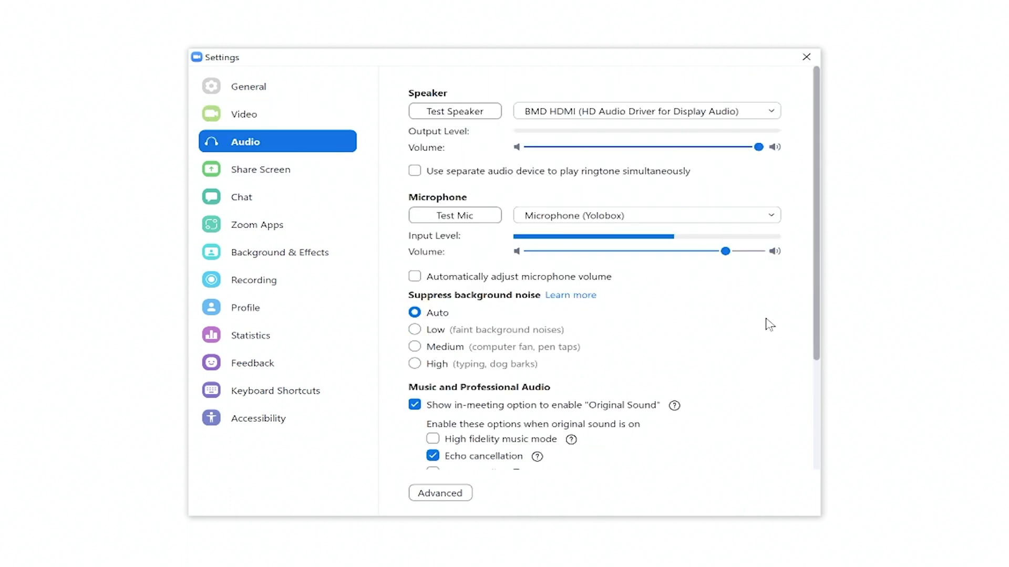
click(771, 216)
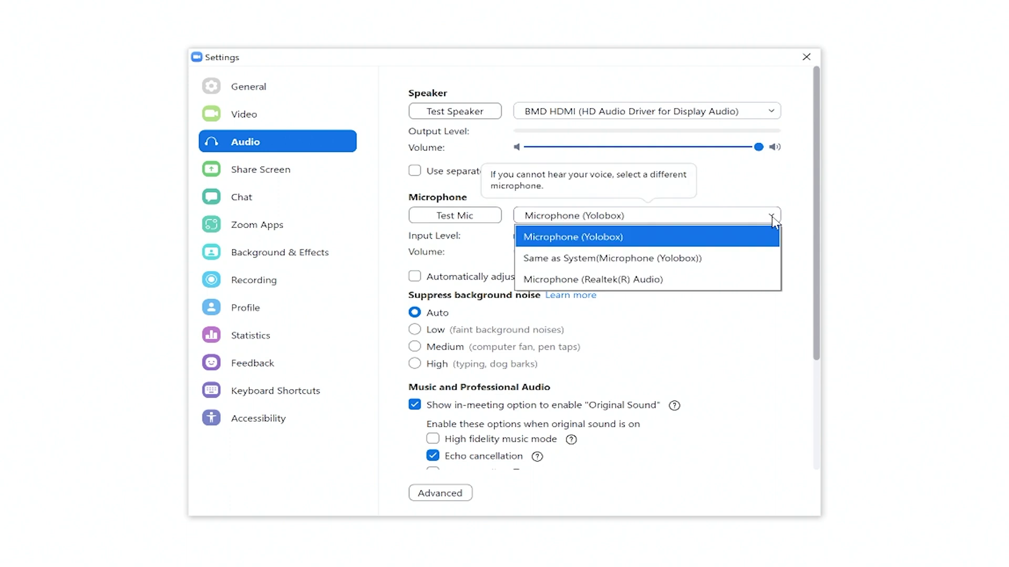
click(777, 353)
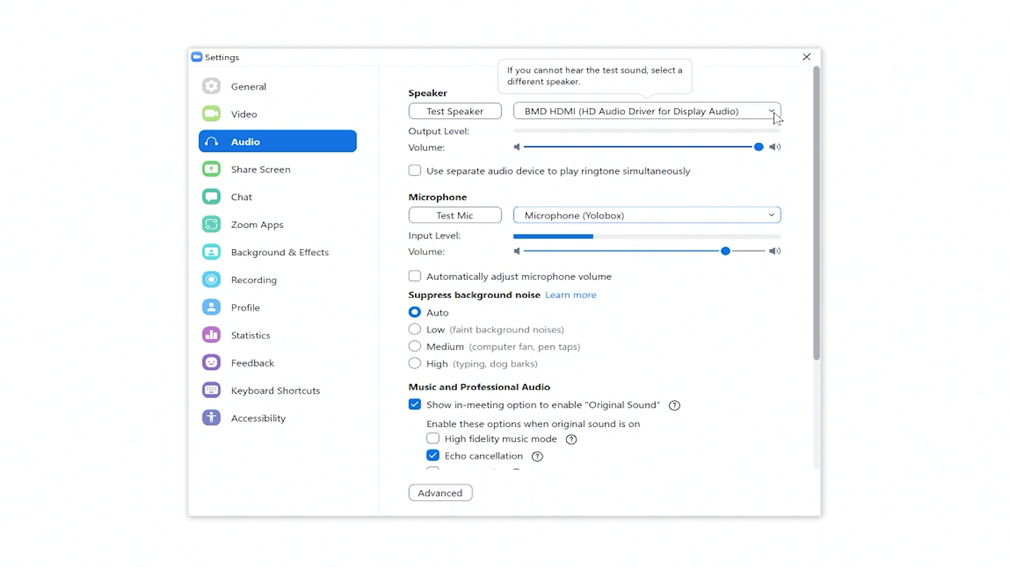
click(772, 113)
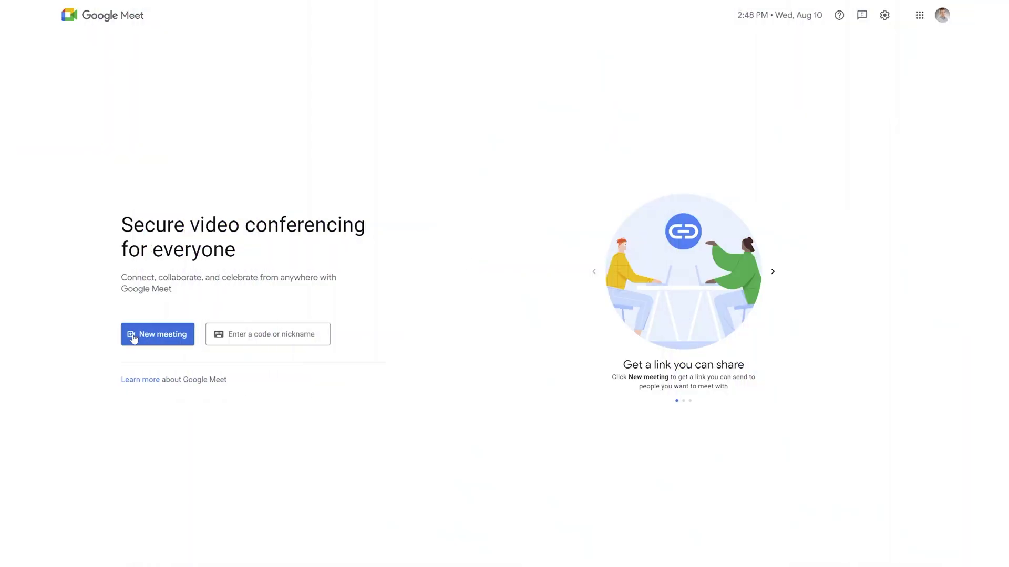
Step: Start an instant meeting in Google Meet and check the microphone and speaker choices in its audio settings
click(133, 339)
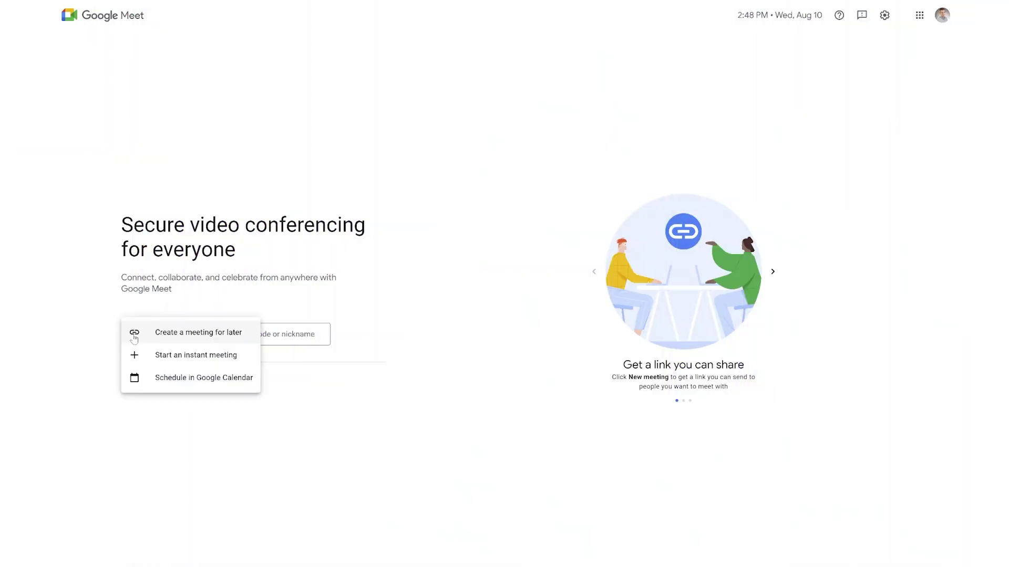
click(202, 357)
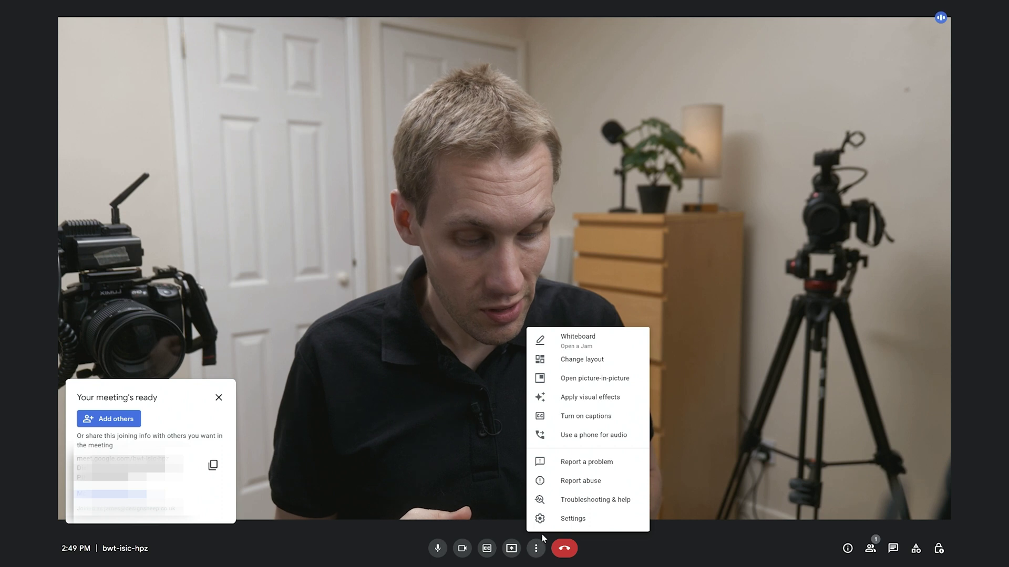
click(556, 522)
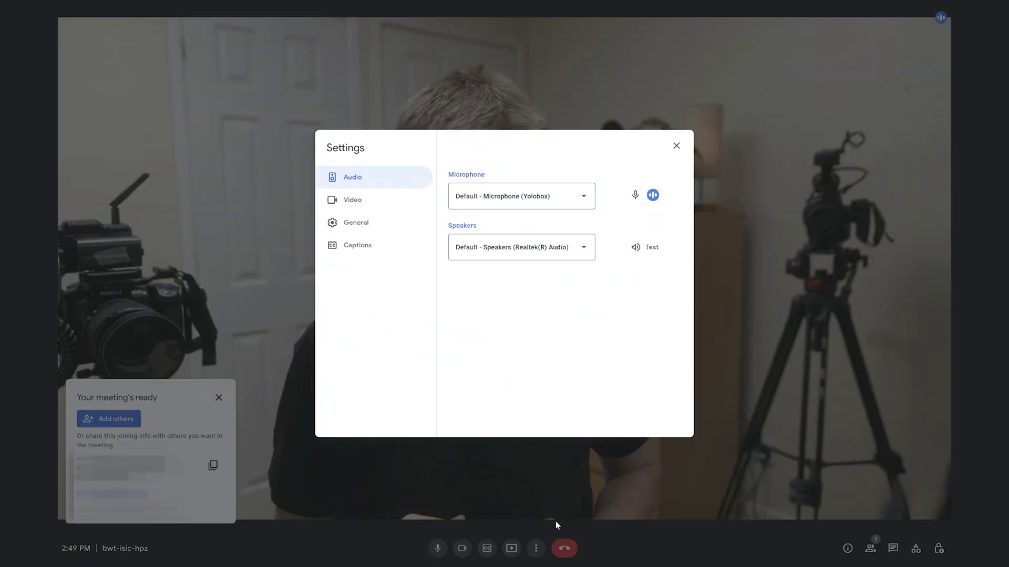
click(579, 197)
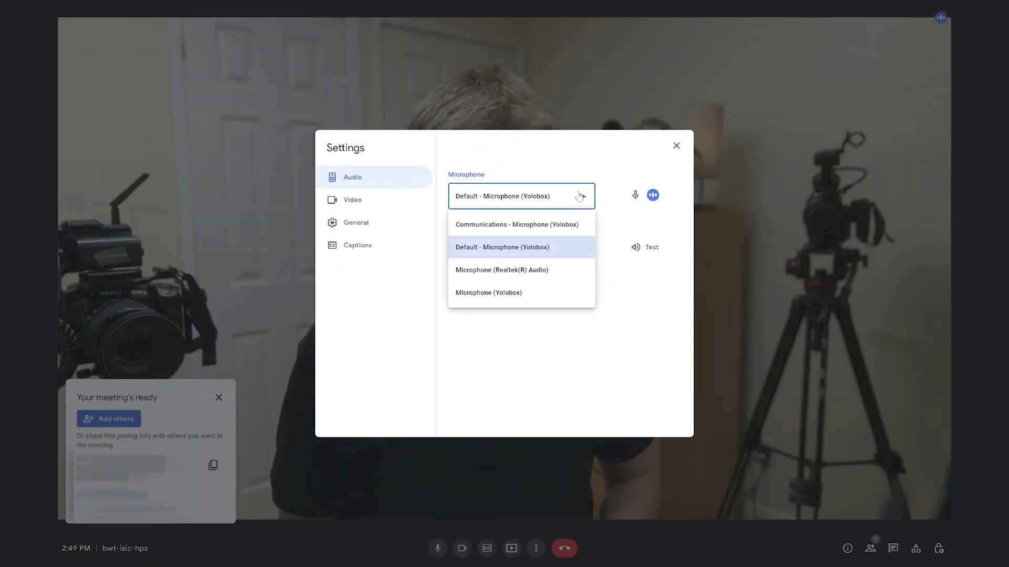
click(635, 311)
click(581, 248)
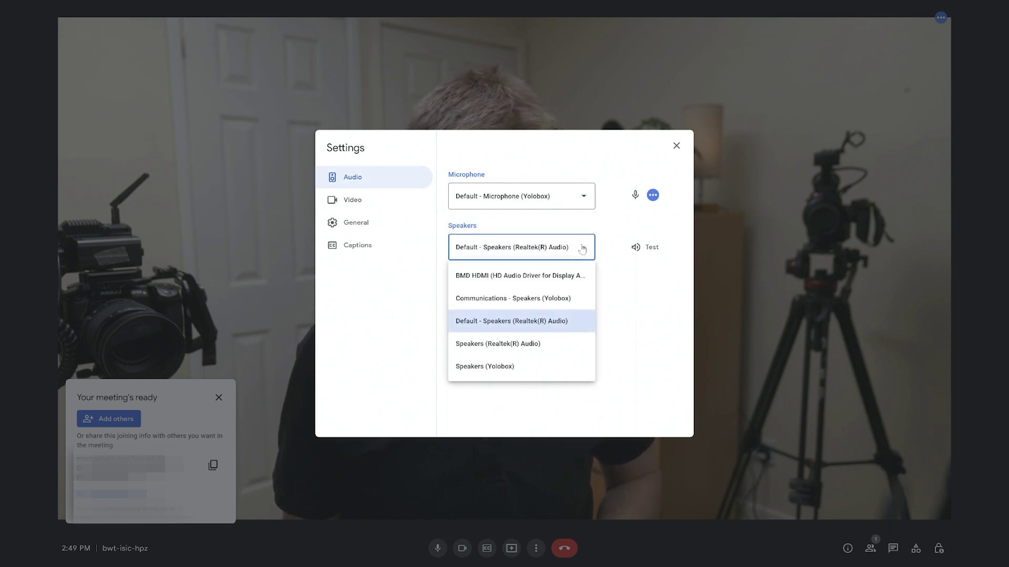
click(632, 310)
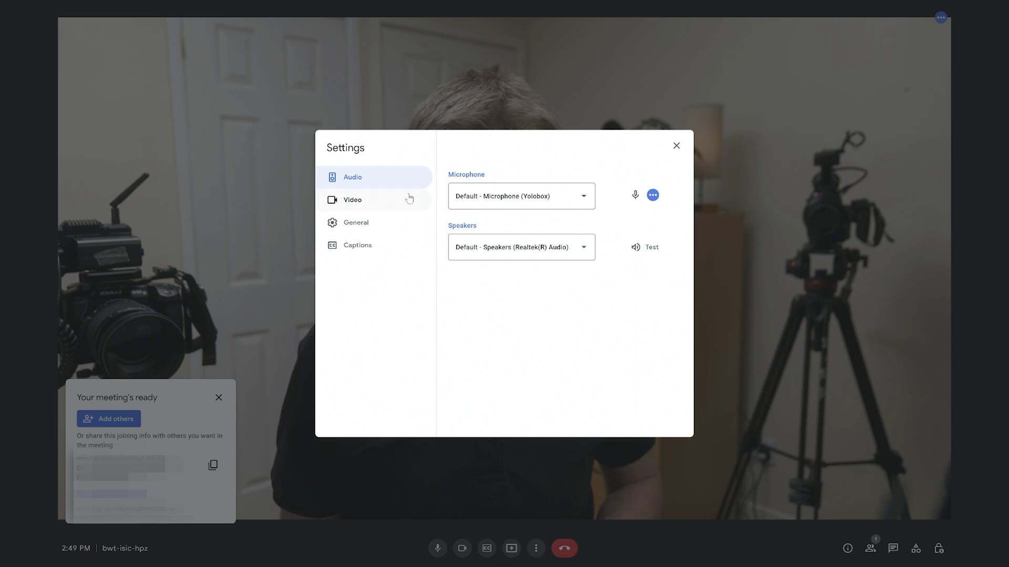
Step: In the meeting's video settings, switch the camera to Integrated Webcam and back to Yolobox (05c6:90cc)
click(405, 209)
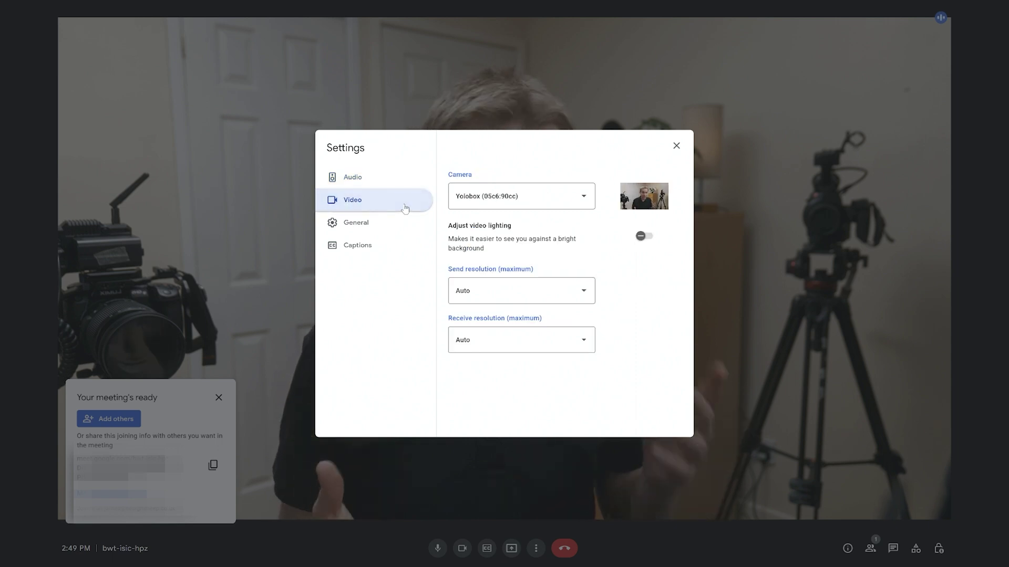
click(580, 199)
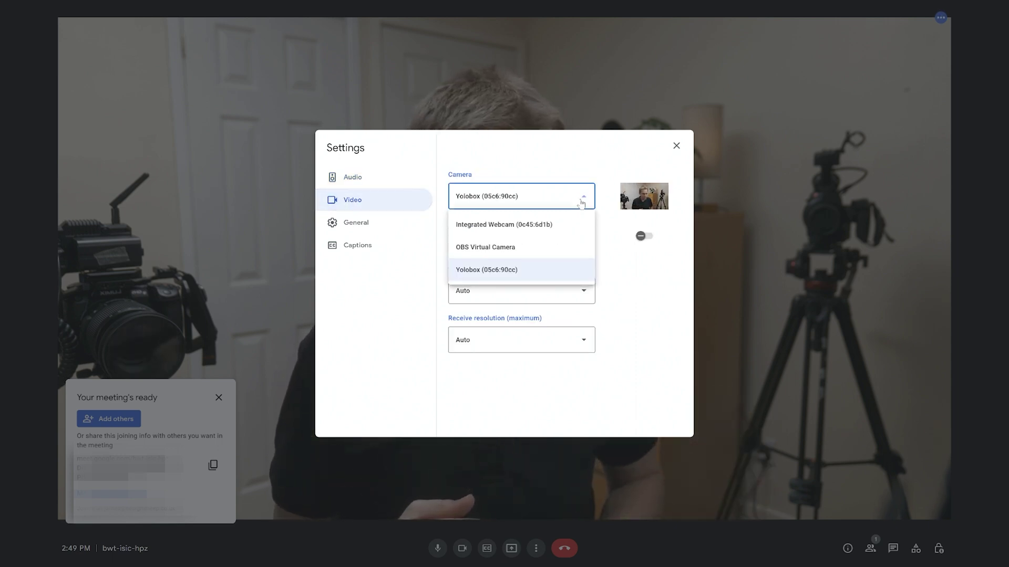
click(546, 226)
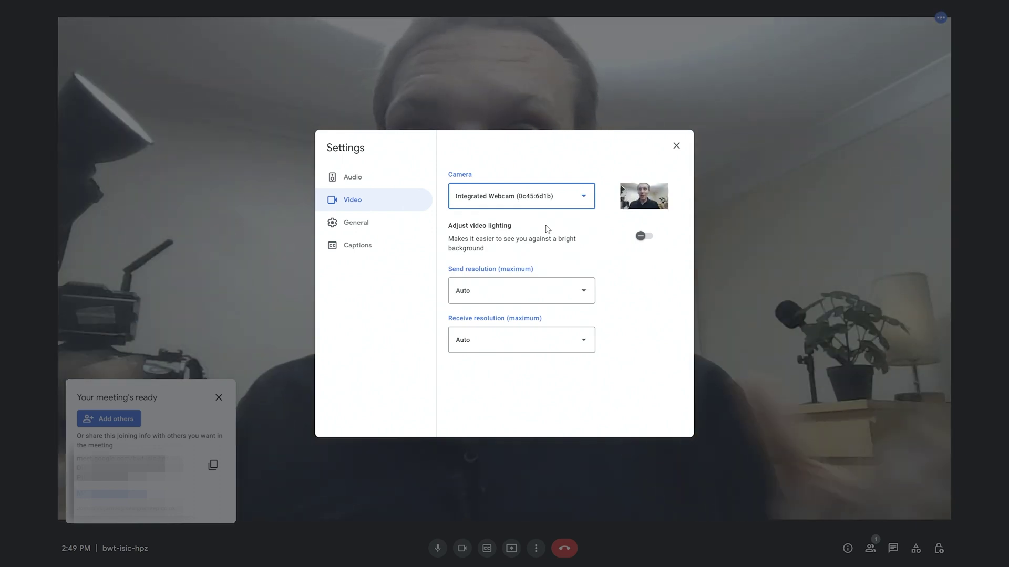
click(586, 201)
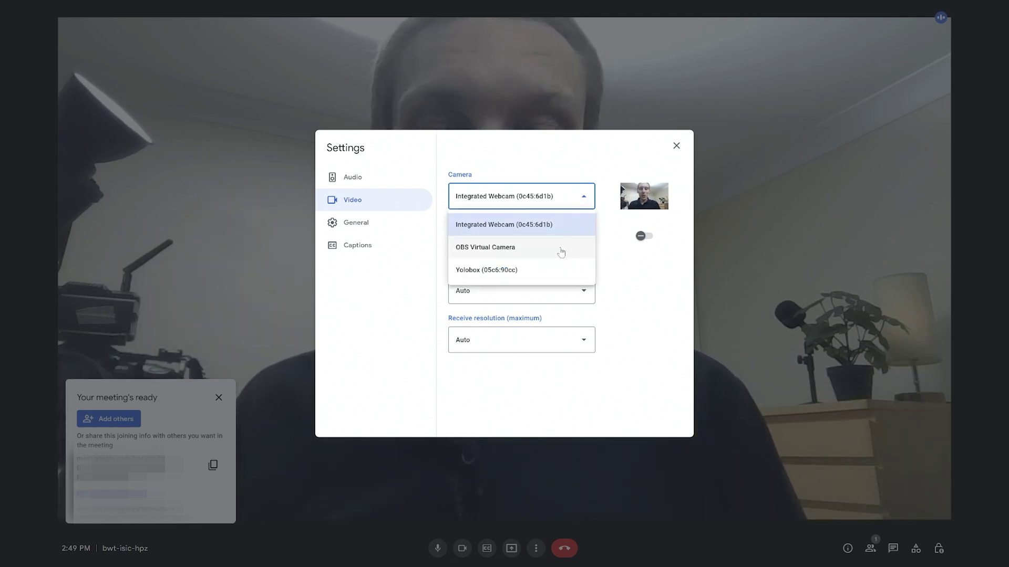
click(553, 271)
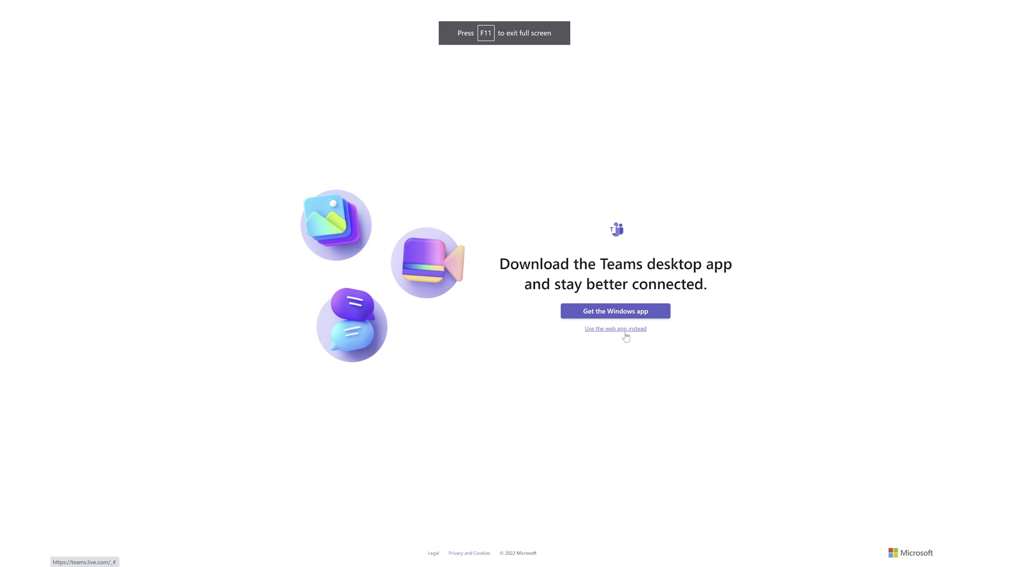
Step: Start an instant meeting in the Microsoft Teams web app and dismiss the desktop notification prompt
click(626, 337)
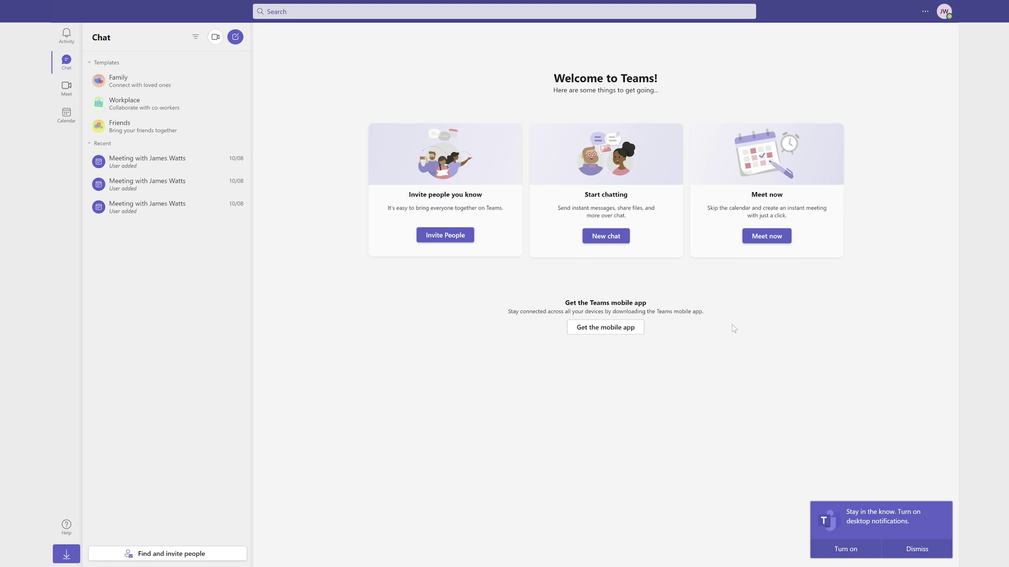
click(756, 241)
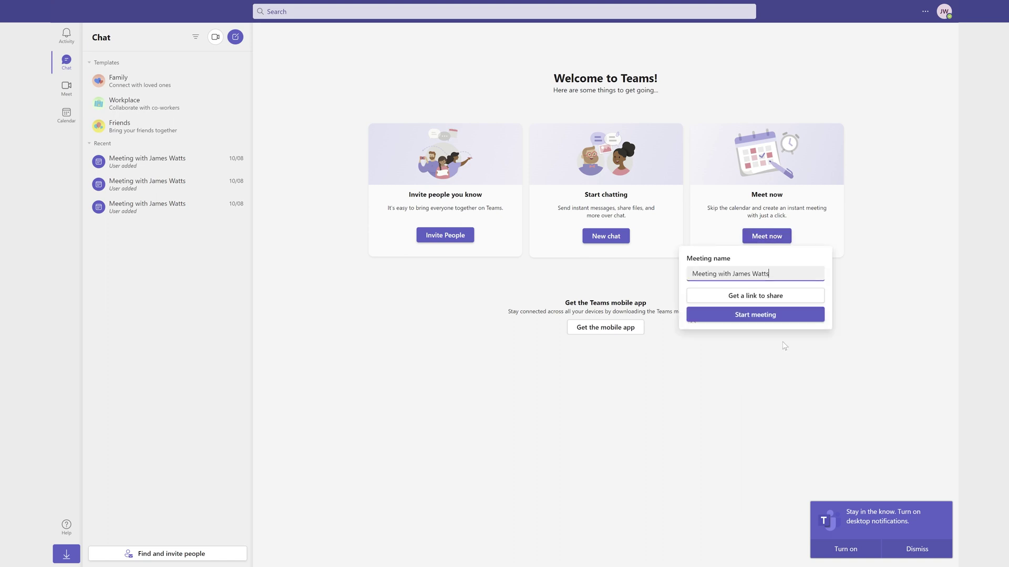
click(754, 316)
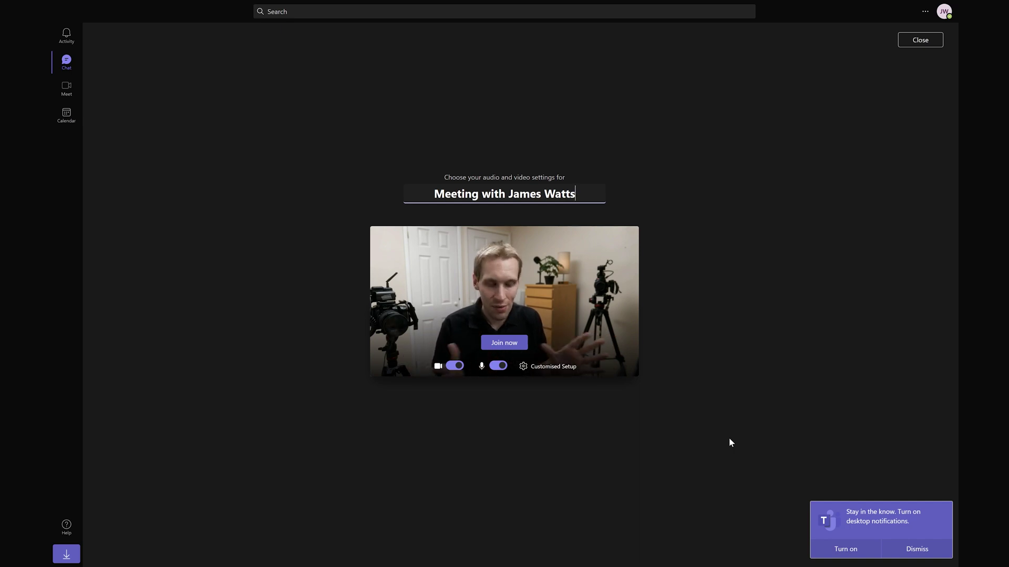
click(908, 548)
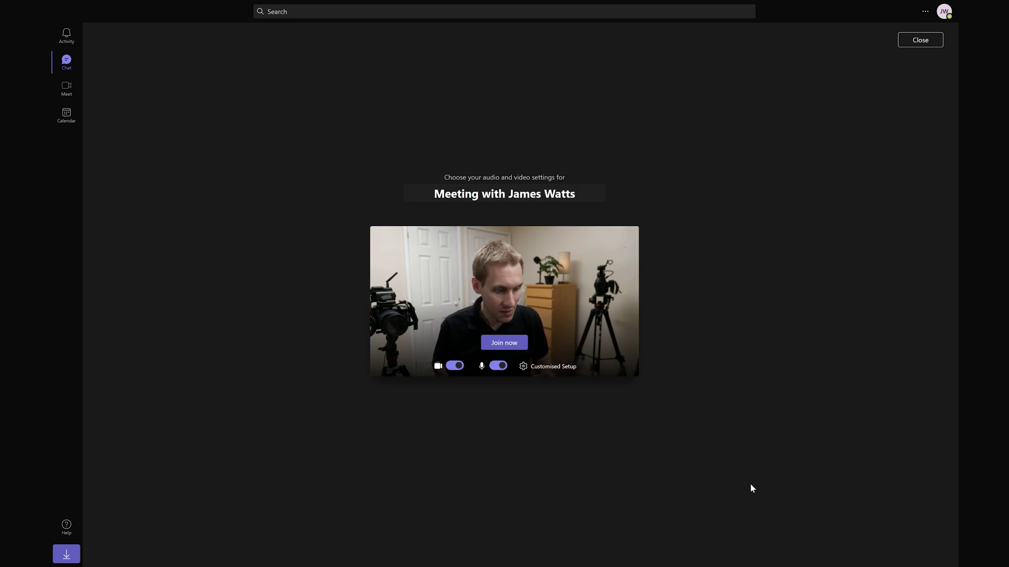
Step: Check the camera choices in the pre-join device settings and close the meeting setup without joining
click(525, 370)
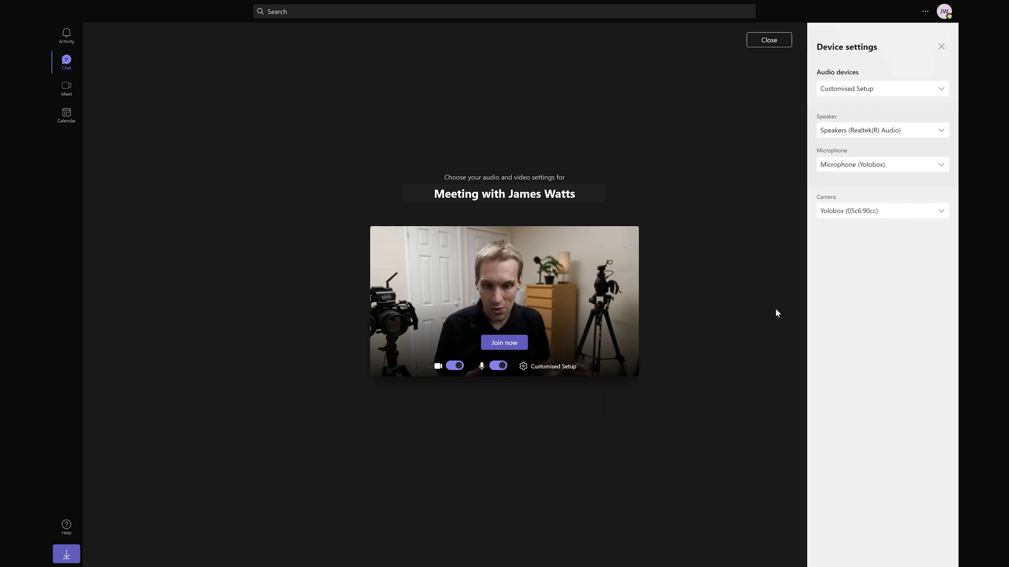
click(935, 214)
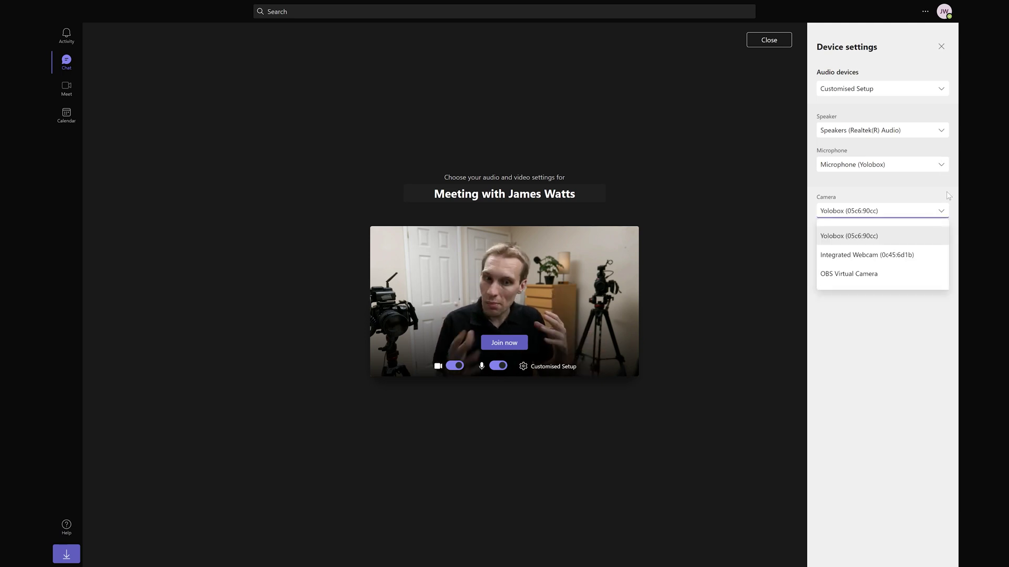
click(939, 220)
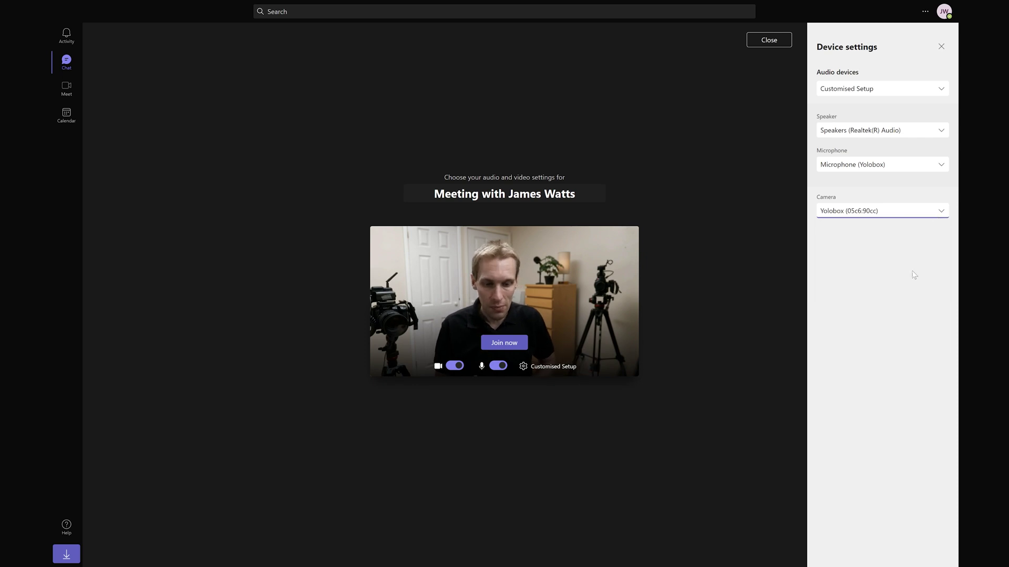
click(941, 47)
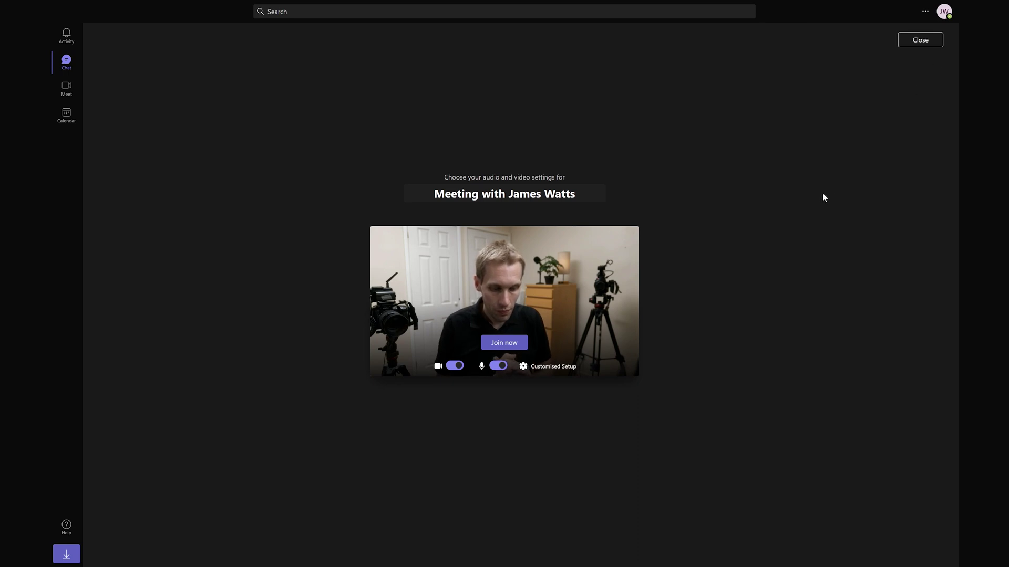
click(918, 40)
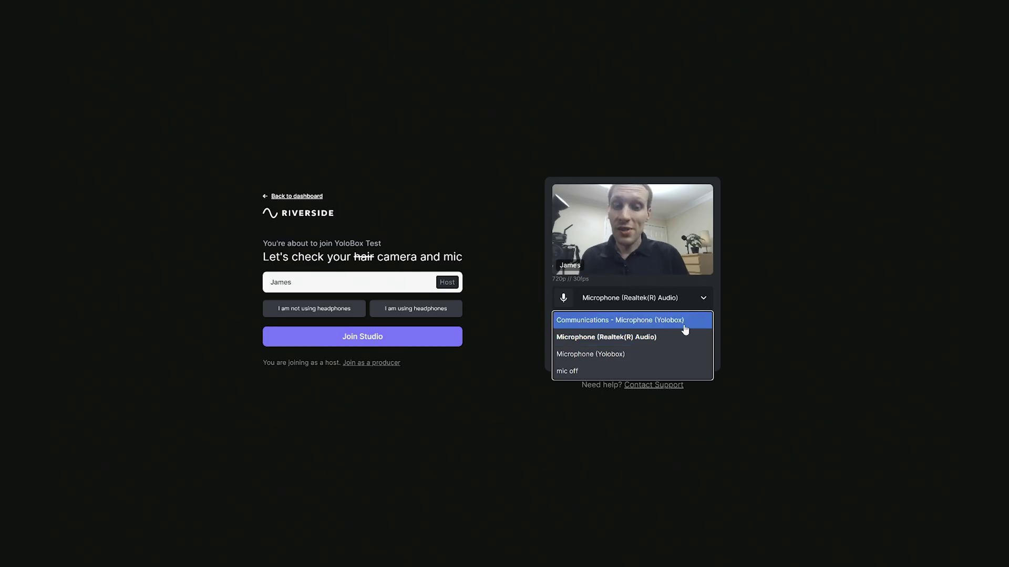
Step: In the Riverside studio lobby, set the microphone to Microphone (Yolobox) and the camera to Yolobox (05c6:90cc)
click(672, 353)
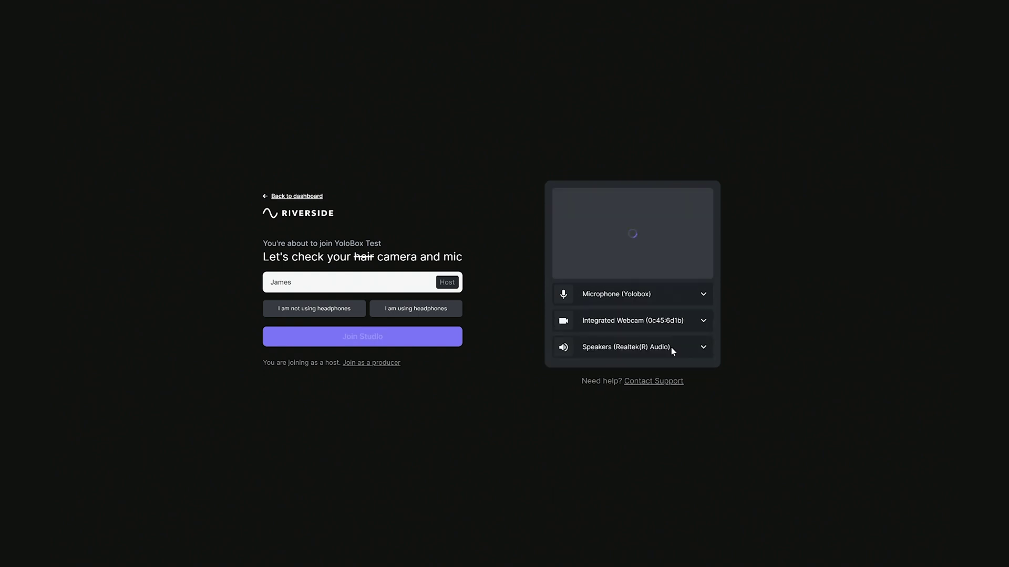
click(700, 324)
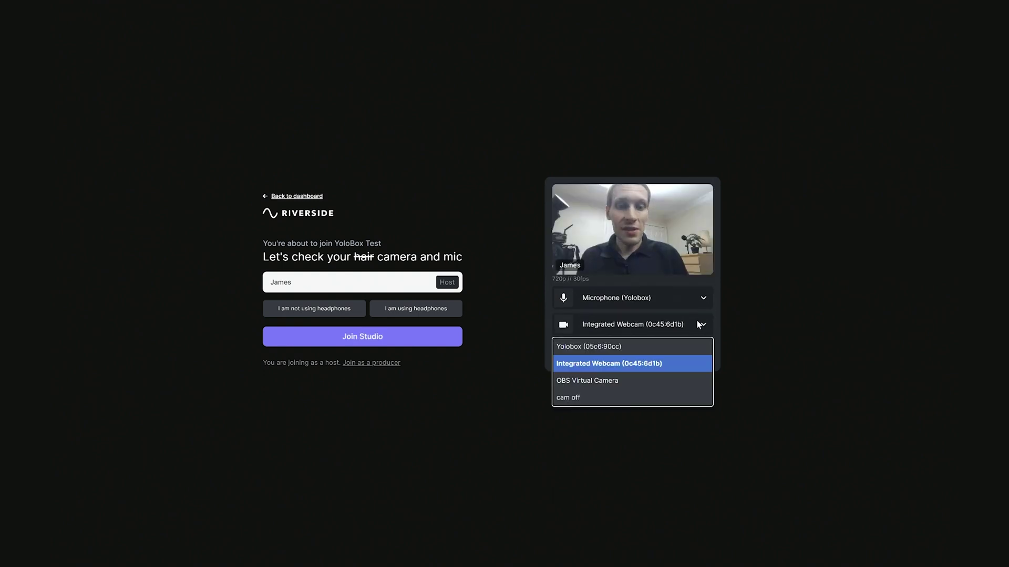
click(679, 347)
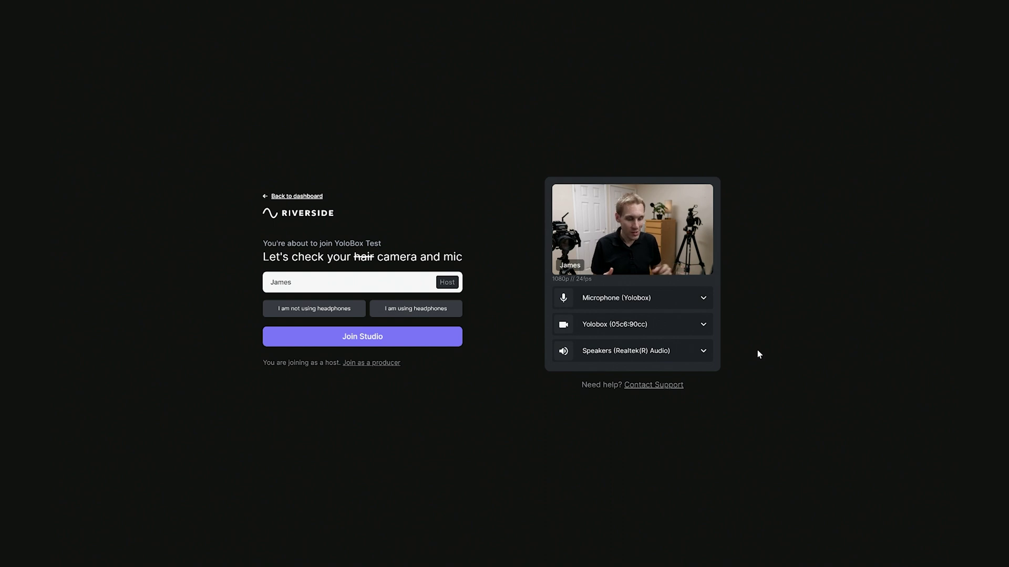
Step: Join the YoloBox Test studio as not using headphones and open its audio and video settings
click(326, 315)
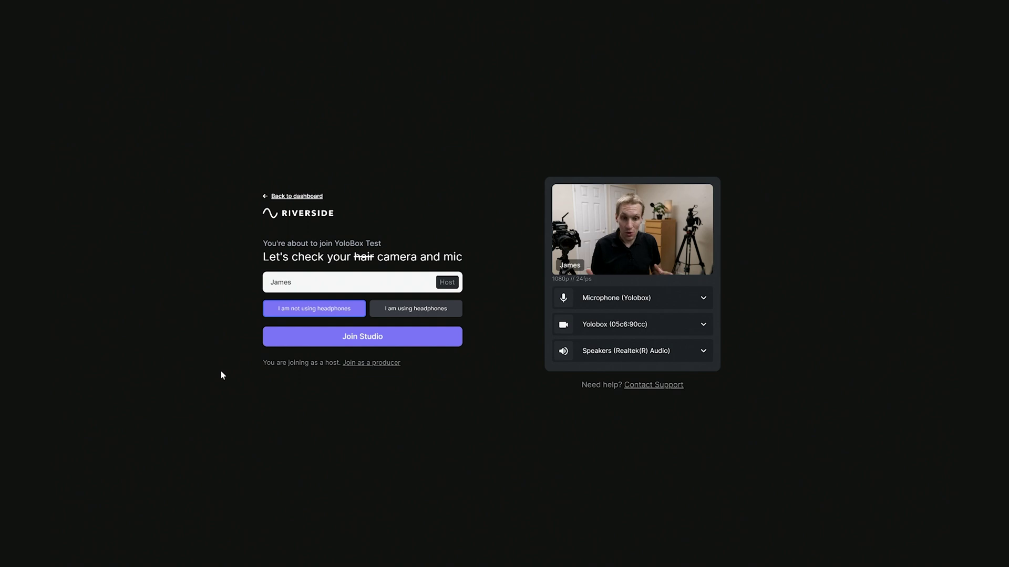
click(329, 338)
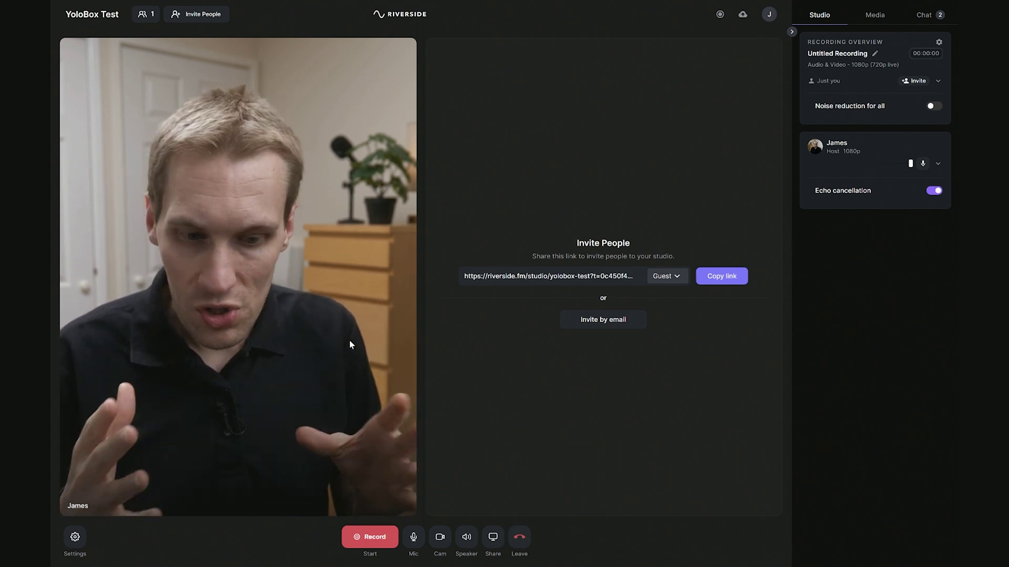
click(76, 538)
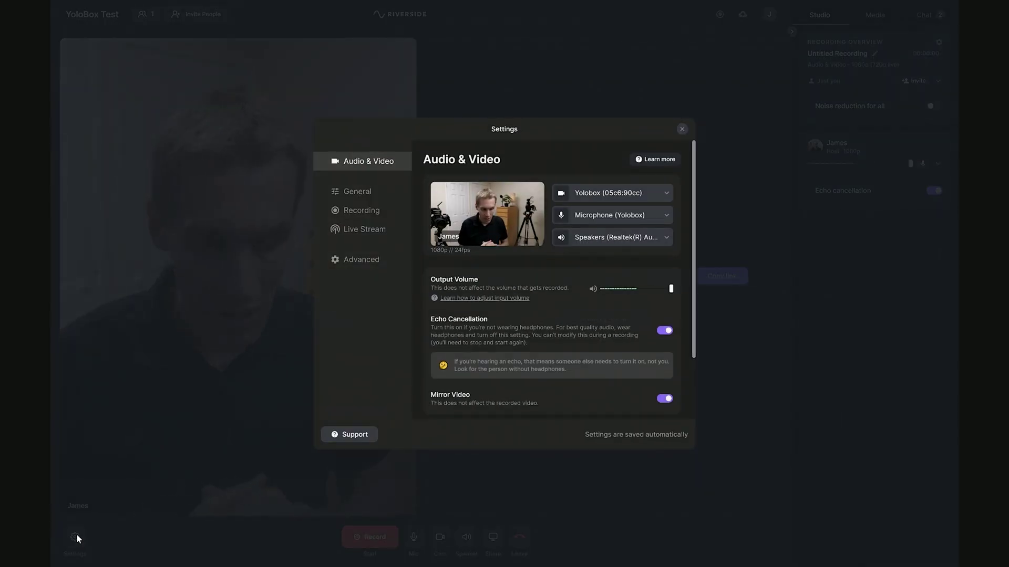